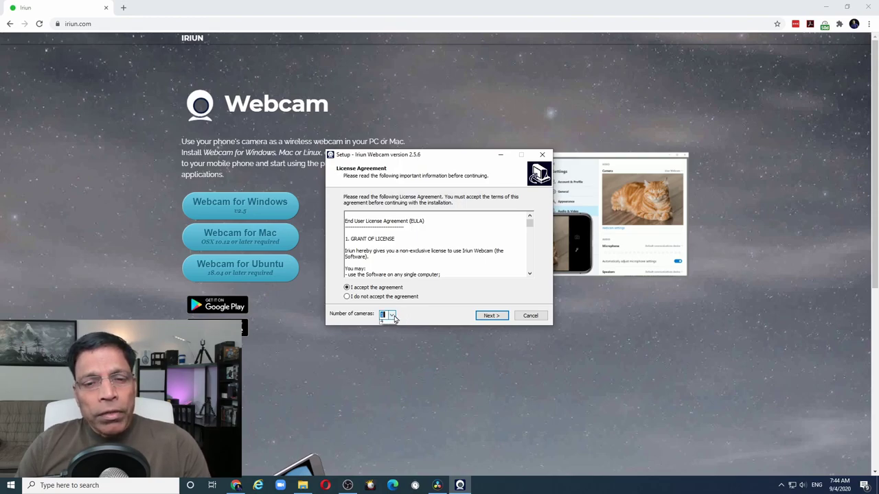
- Set the number of cameras to 4 and advance to Ready to Install
{"action": "left_click", "coordinate": [392, 316]}
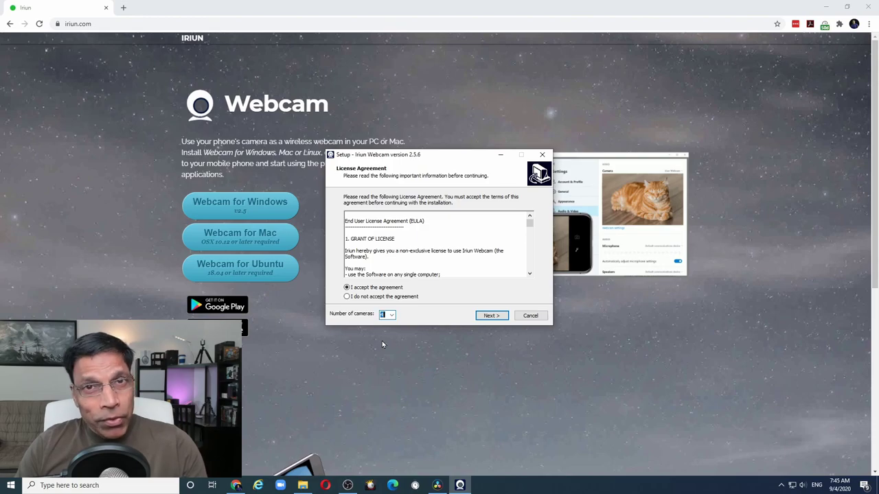
{"action": "left_click", "coordinate": [498, 317]}
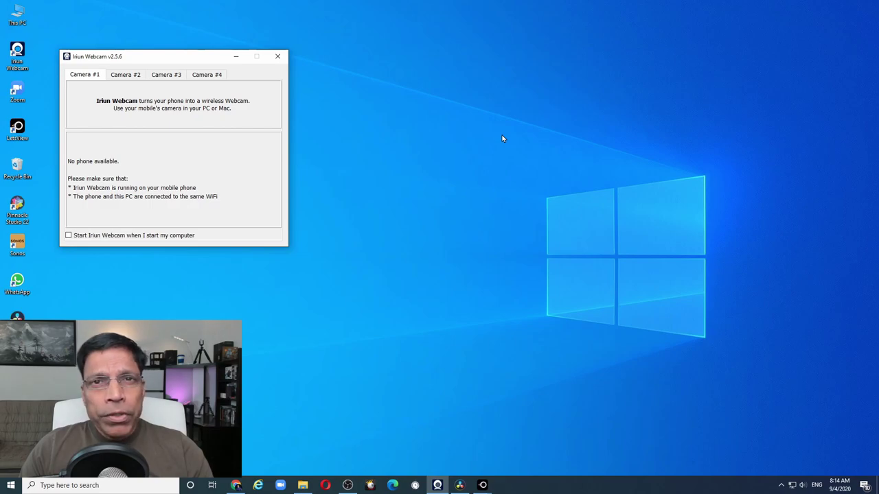
- Move focus away from the running Iriun Webcam window
{"action": "left_click", "coordinate": [399, 334]}
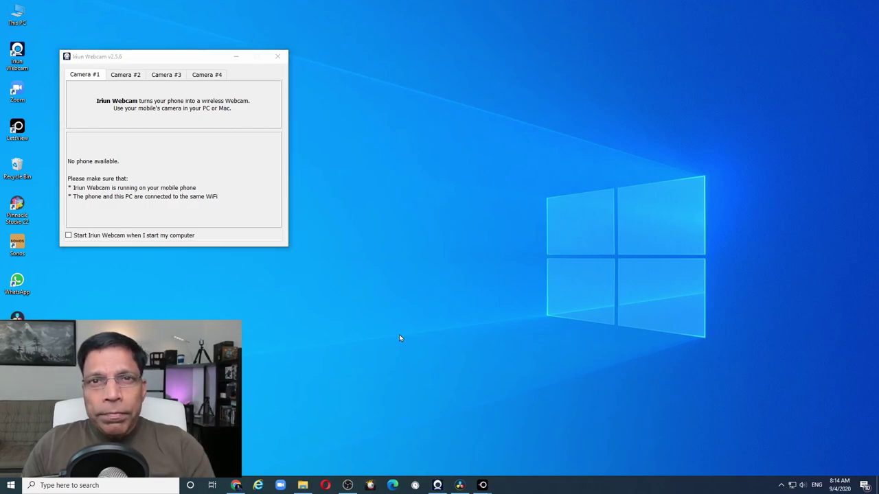
- Bring up LetsView's mirrored phone screen from the taskbar beside Iriun Webcam
{"action": "mouse_move", "coordinate": [483, 486]}
{"action": "left_click", "coordinate": [528, 443]}
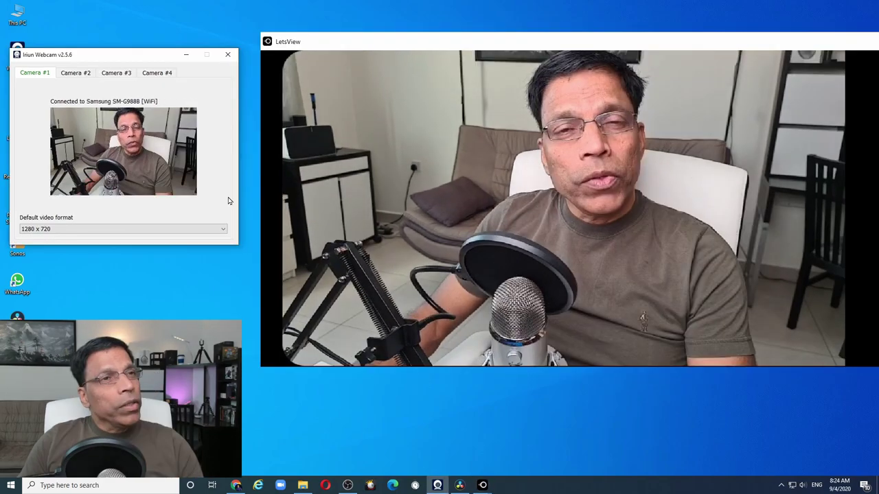
- Change Iriun's default video format from 1280 x 720 to 1920 x 1080
{"action": "left_click", "coordinate": [223, 229]}
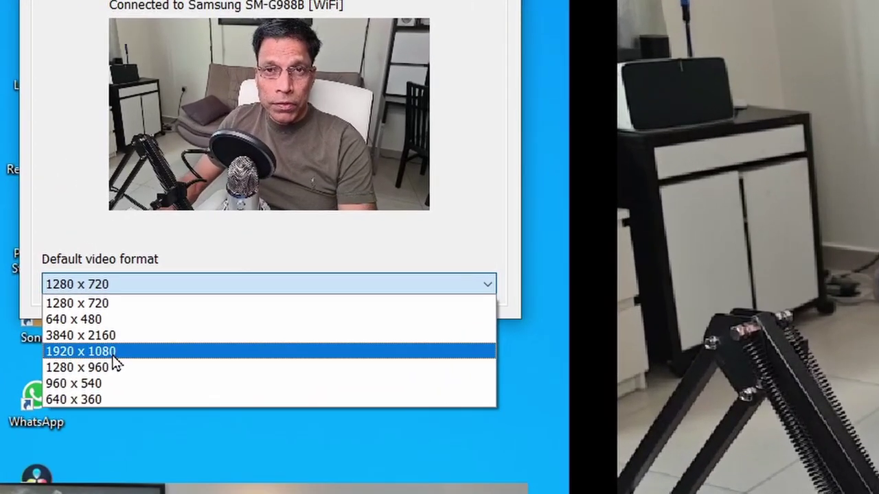
{"action": "left_click", "coordinate": [113, 353]}
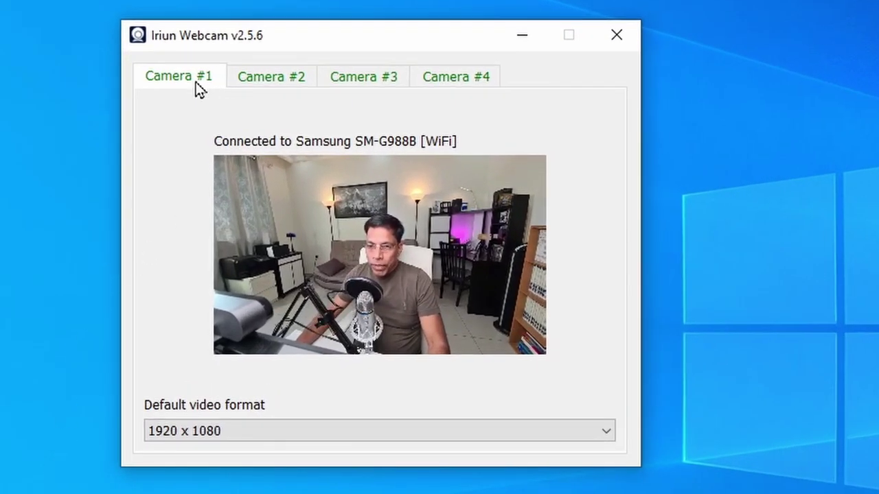
{"action": "left_click", "coordinate": [265, 78]}
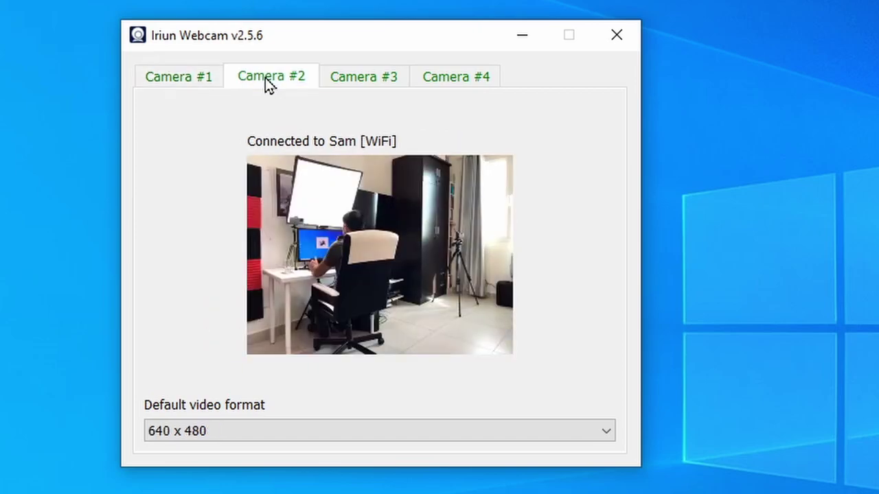
{"action": "left_click", "coordinate": [348, 82]}
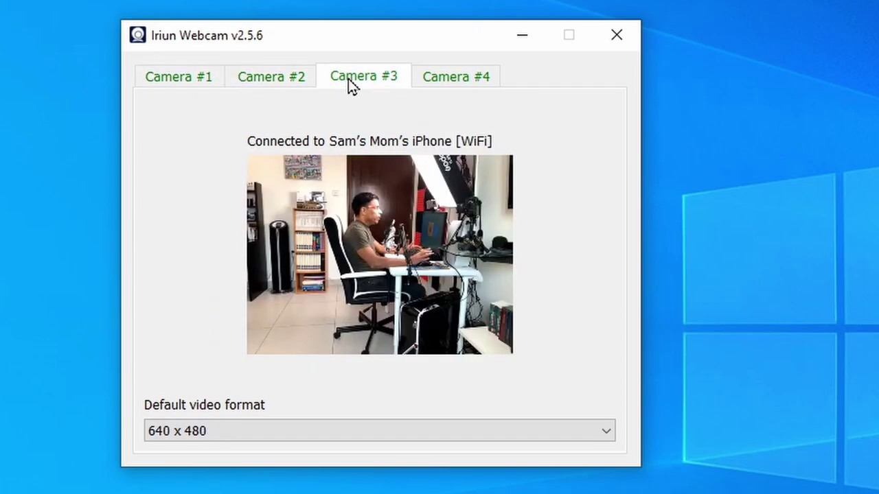
{"action": "left_click", "coordinate": [461, 79]}
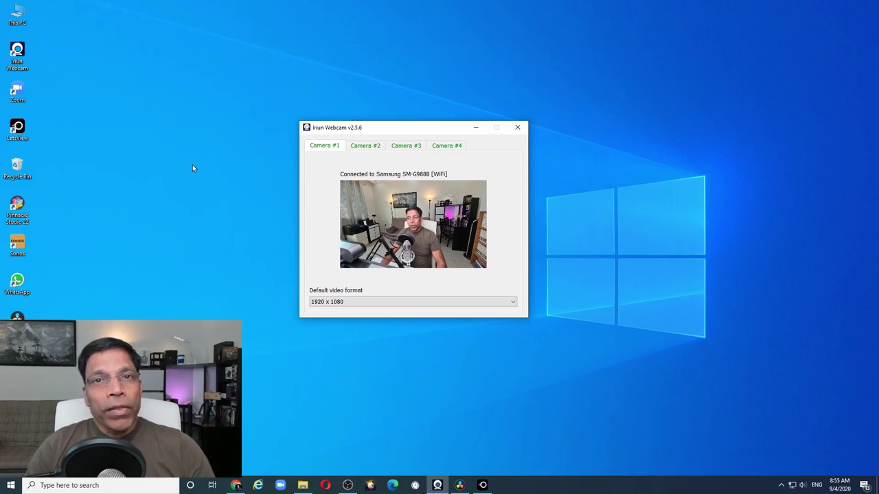
- Launch a Zoom meeting and switch its camera to Iriun Webcam #2
{"action": "double_click", "coordinate": [24, 88]}
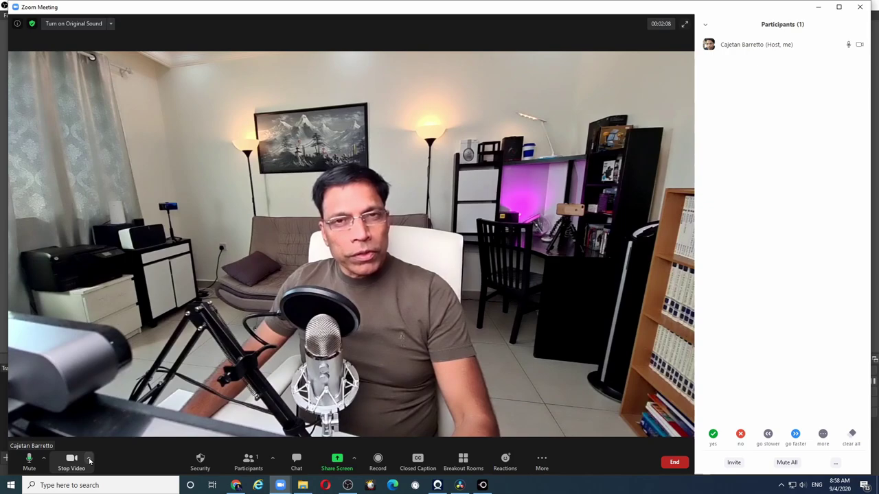
{"action": "left_click", "coordinate": [89, 460]}
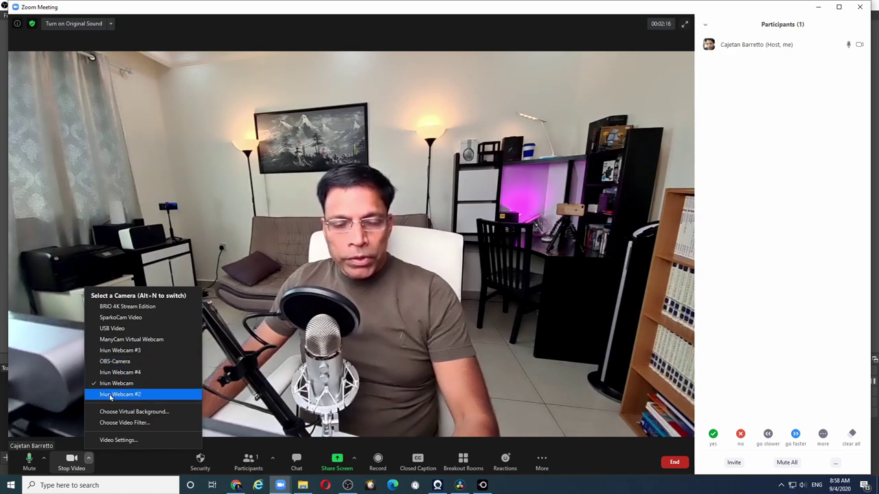
{"action": "left_click", "coordinate": [110, 395]}
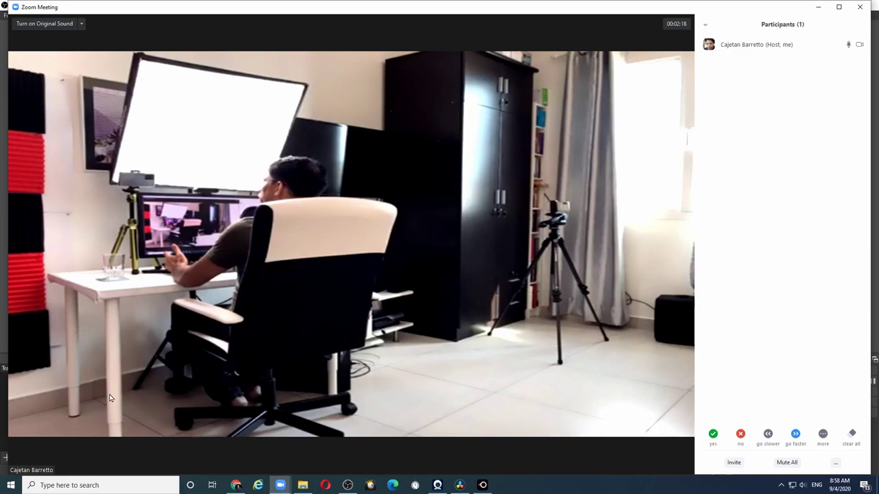
{"action": "left_click", "coordinate": [89, 459]}
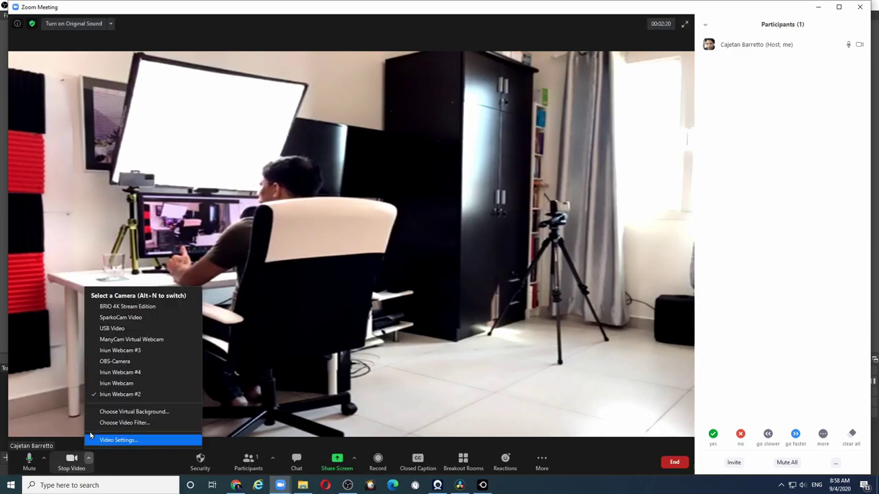